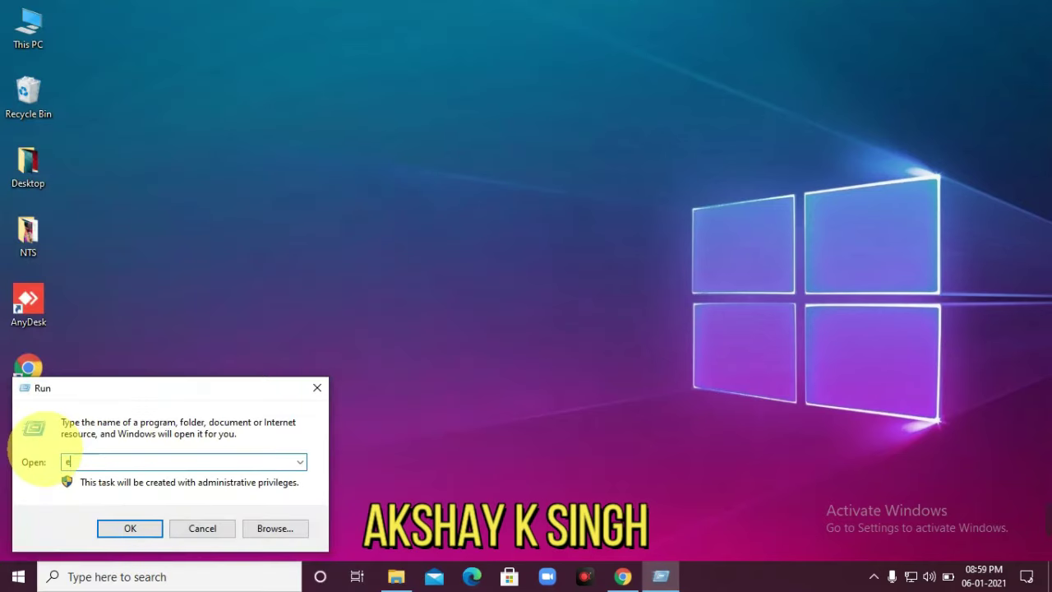
Launch Excel with 'excel' from the Run box, open a blank workbook, then close Excel
{"action": "type", "text": "excel"}
{"action": "key", "text": "Return"}
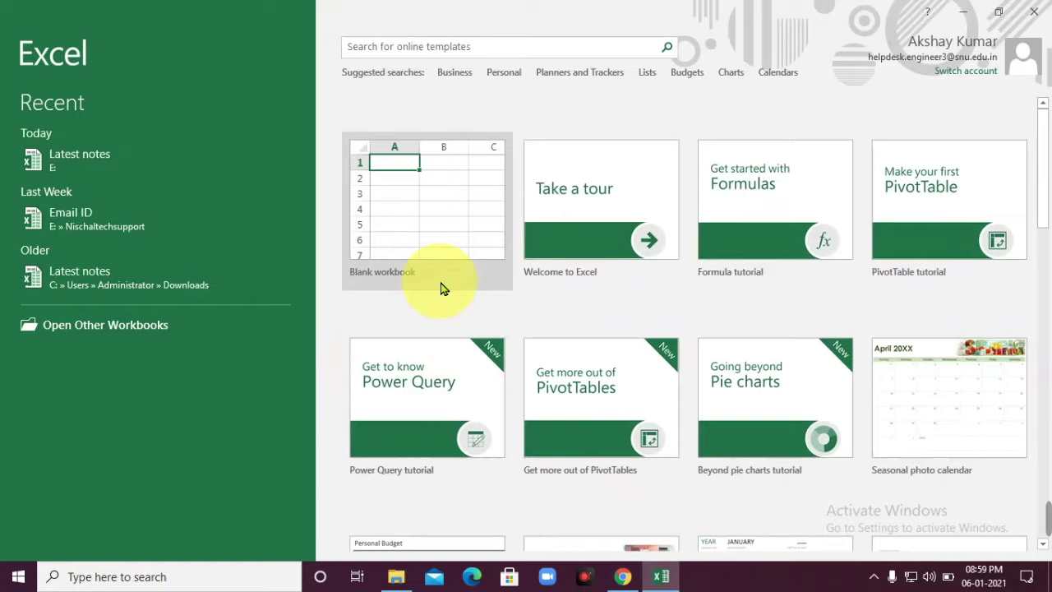
{"action": "left_click", "coordinate": [442, 228]}
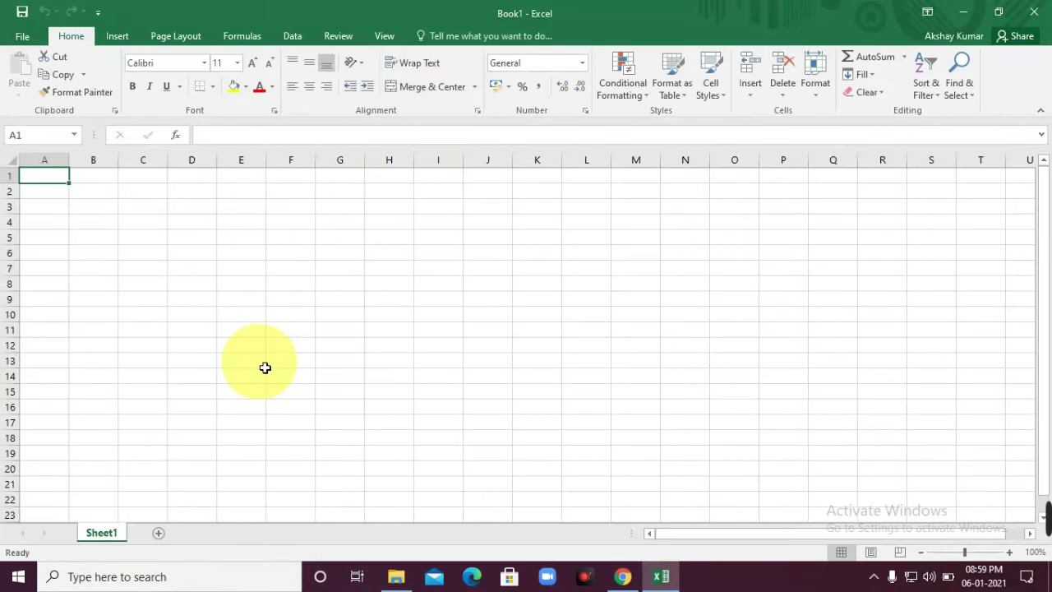
{"action": "left_click", "coordinate": [1037, 23]}
Run 'excel /safe' to start Excel in Safe Mode, then close that window
{"action": "right_click", "coordinate": [20, 577]}
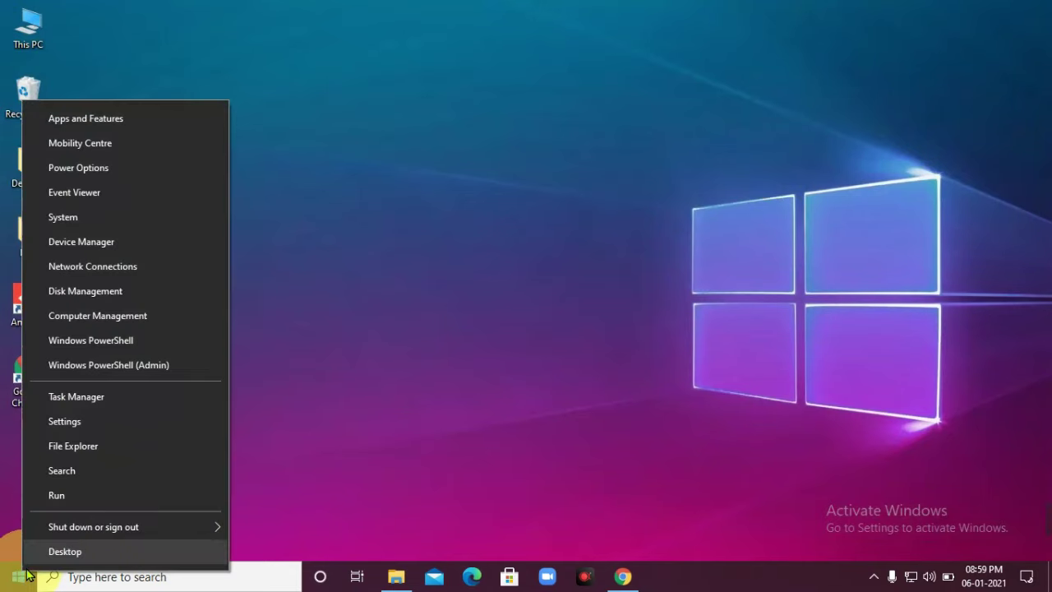
{"action": "left_click", "coordinate": [66, 496]}
{"action": "type", "text": "e"}
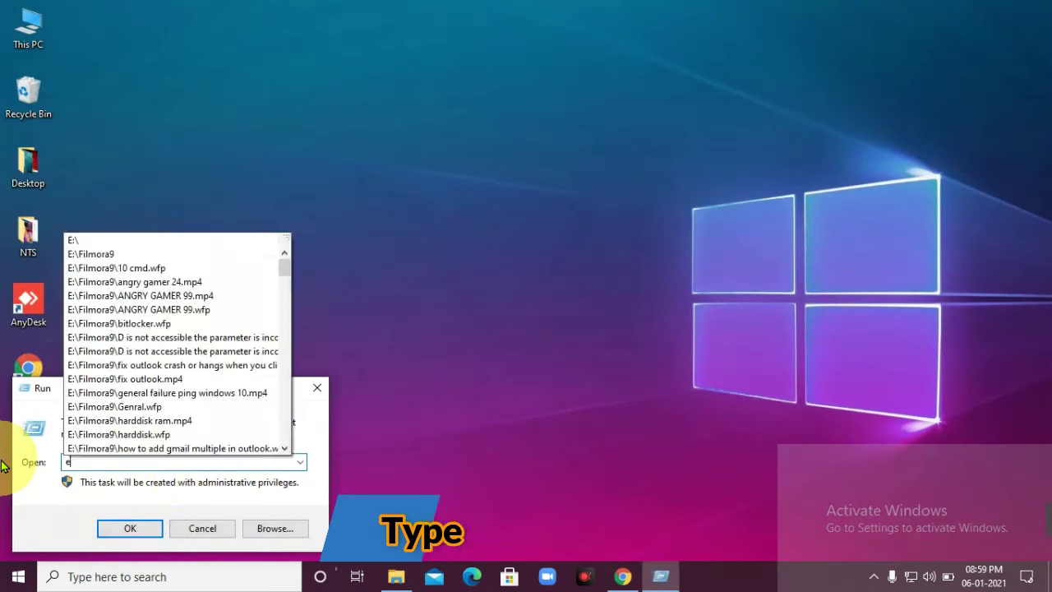
{"action": "type", "text": "xcel"}
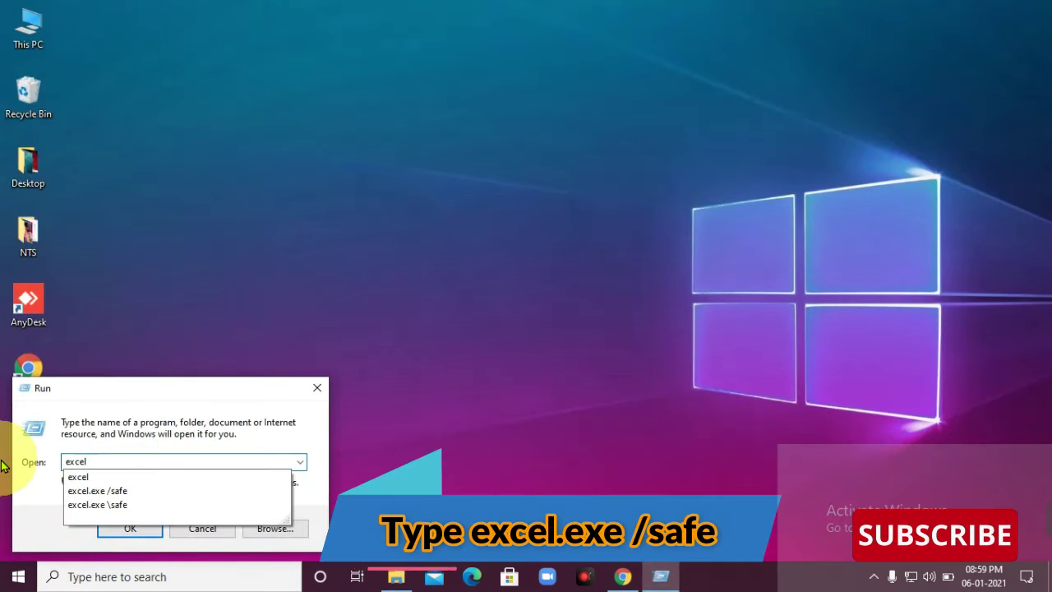
{"action": "type", "text": " /safe"}
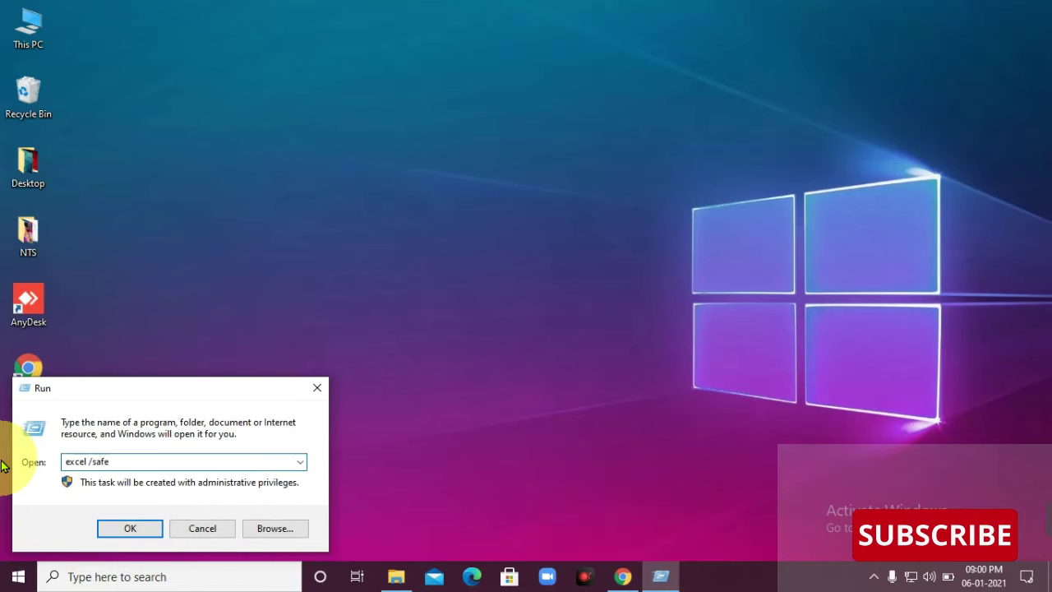
{"action": "key", "text": "Return"}
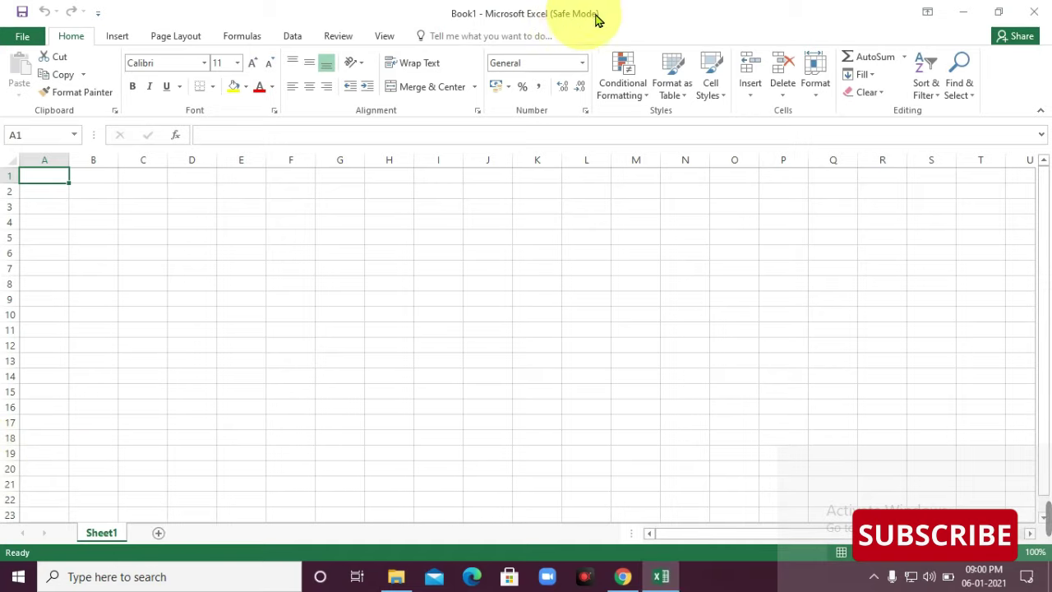
{"action": "left_click", "coordinate": [1042, 15]}
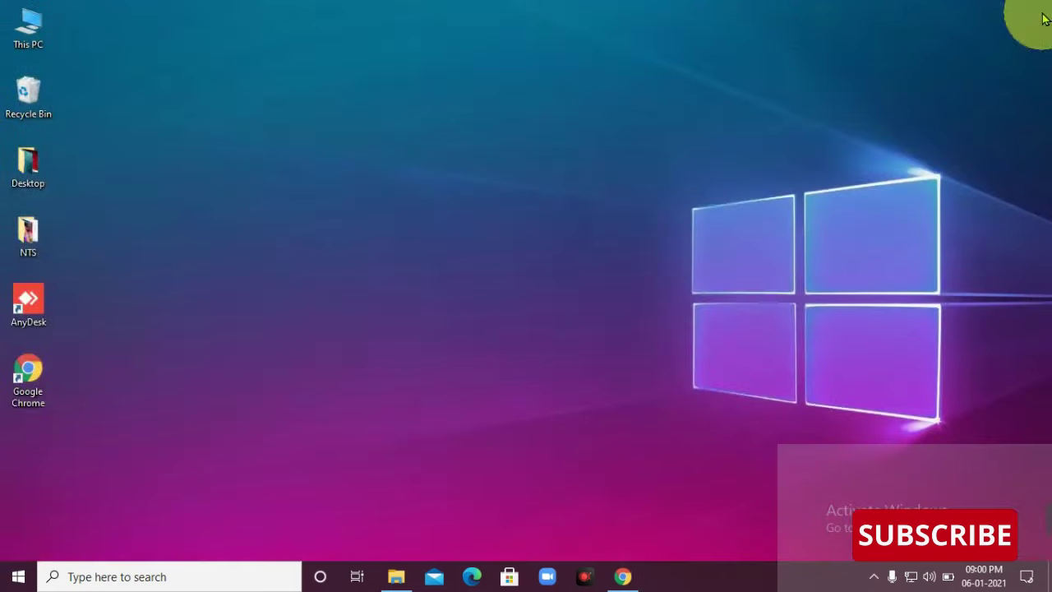
Refresh the desktop, replace the Run command with 'excel', and open a blank Book1 workbook
{"action": "right_click", "coordinate": [736, 193]}
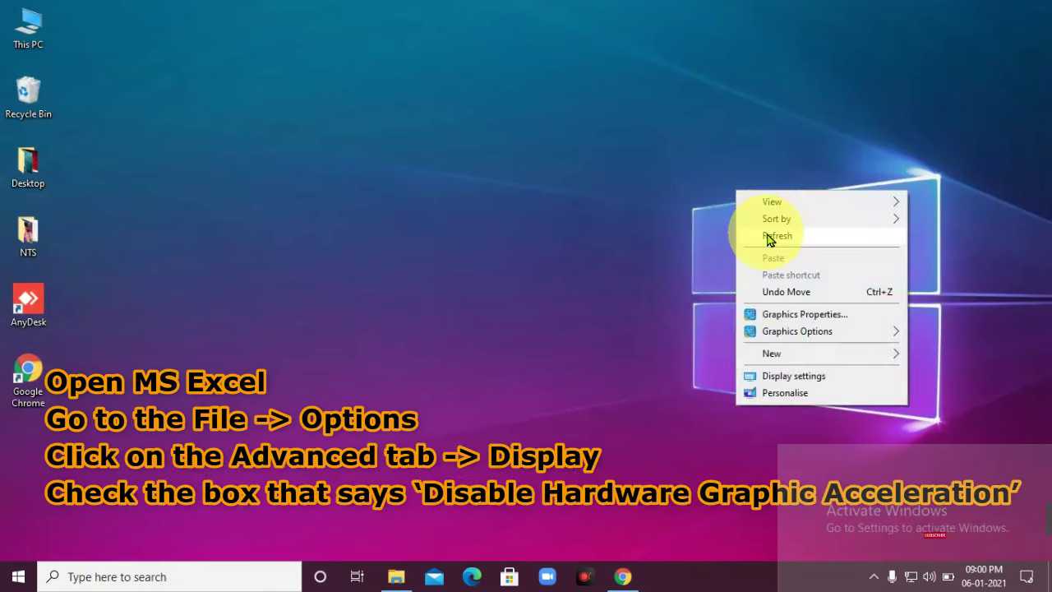
{"action": "left_click", "coordinate": [769, 239]}
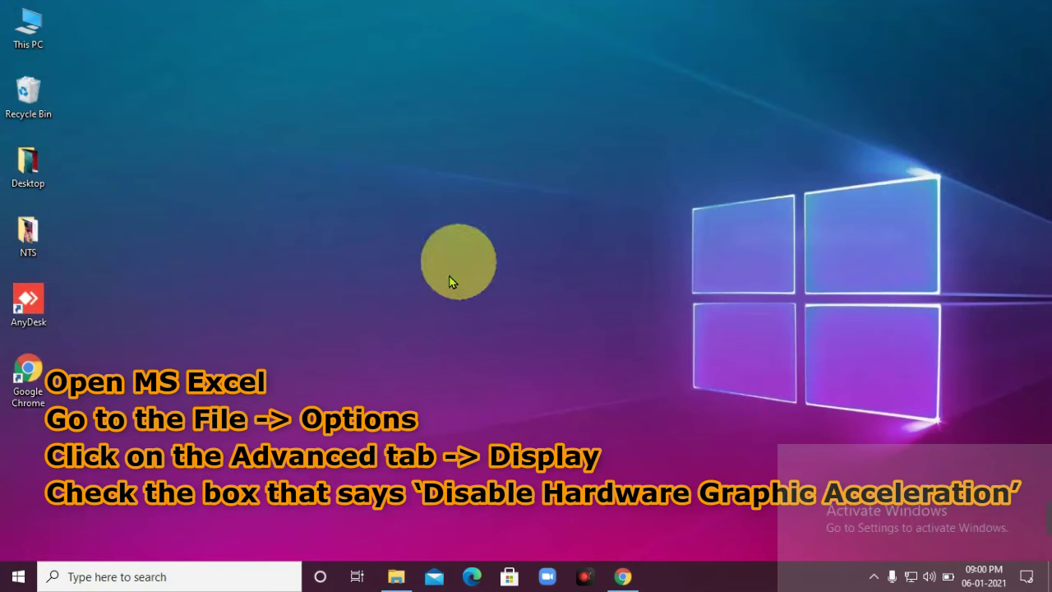
{"action": "right_click", "coordinate": [18, 577]}
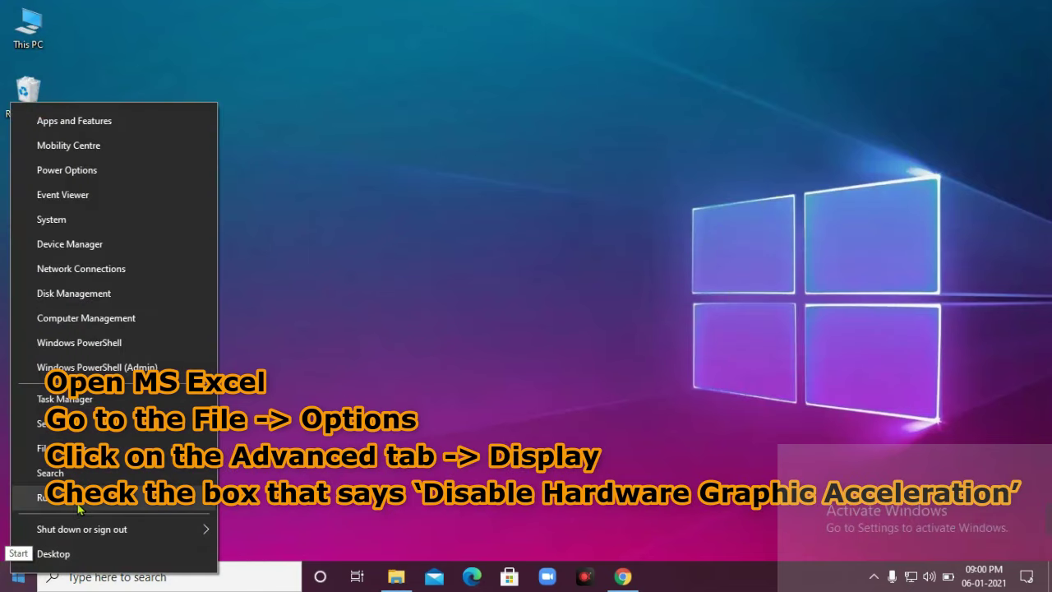
{"action": "left_click", "coordinate": [50, 502]}
{"action": "type", "text": "excel /safe"}
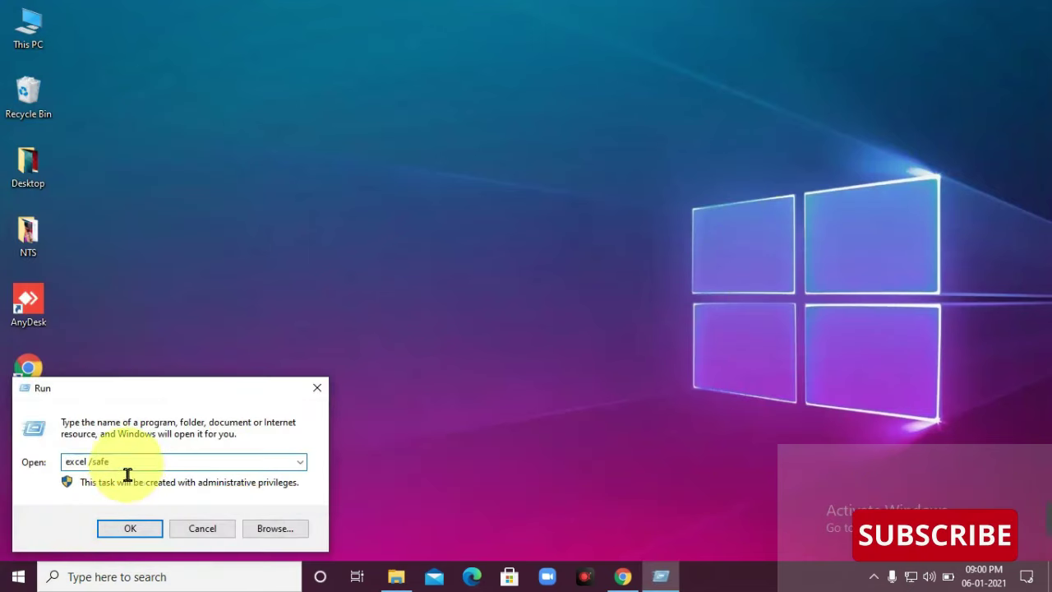
{"action": "left_click_drag", "start_coordinate": [127, 474], "coordinate": [25, 462]}
{"action": "type", "text": "excel"}
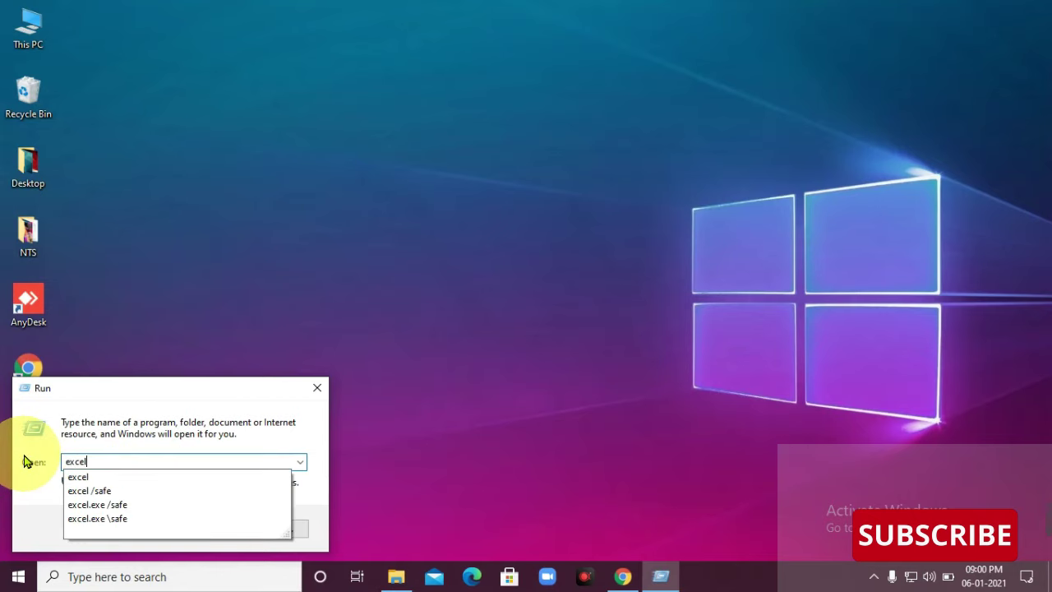
{"action": "key", "text": "Return"}
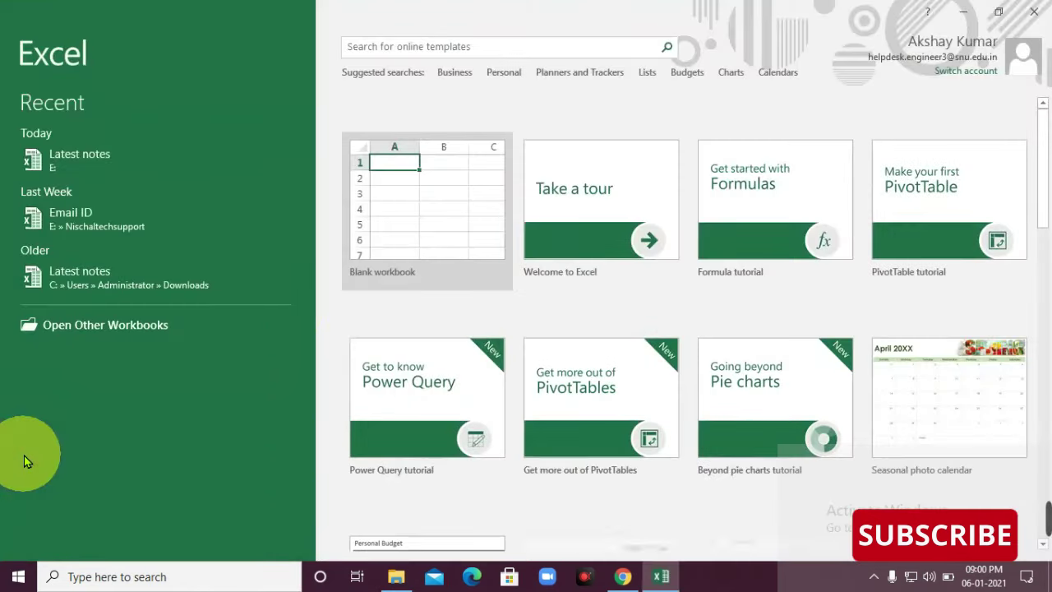
{"action": "left_click", "coordinate": [458, 191]}
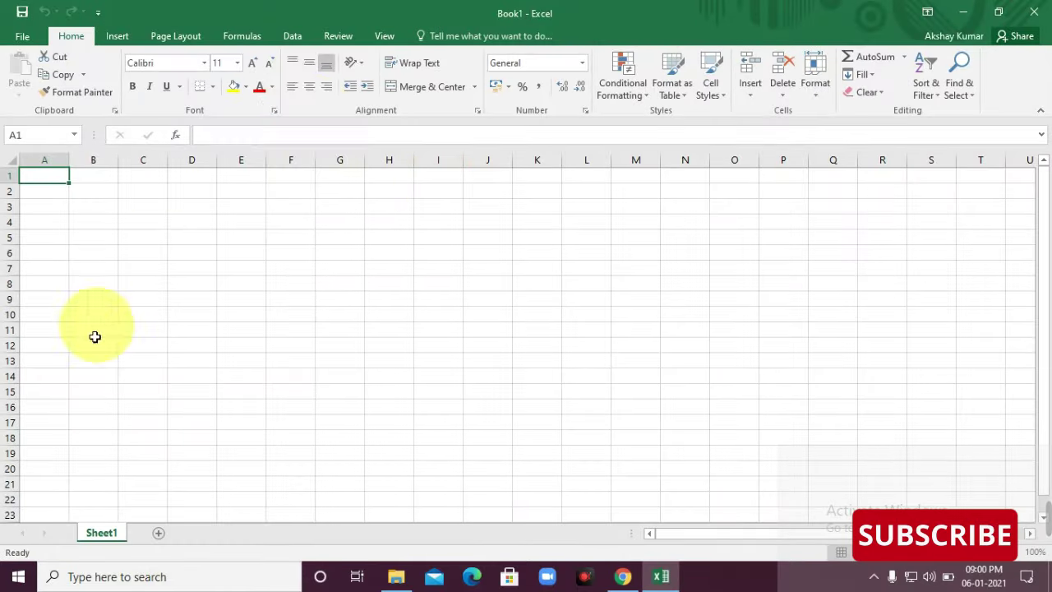
Uncheck 'Ignore other applications that use DDE' under Advanced > General and save with OK
{"action": "left_click", "coordinate": [22, 41]}
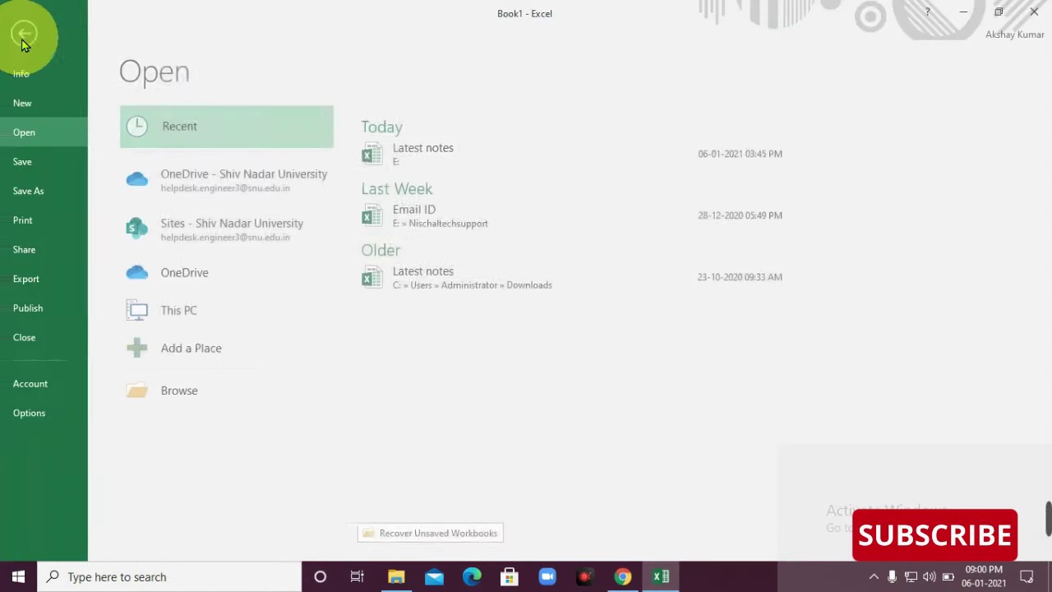
{"action": "left_click", "coordinate": [33, 412]}
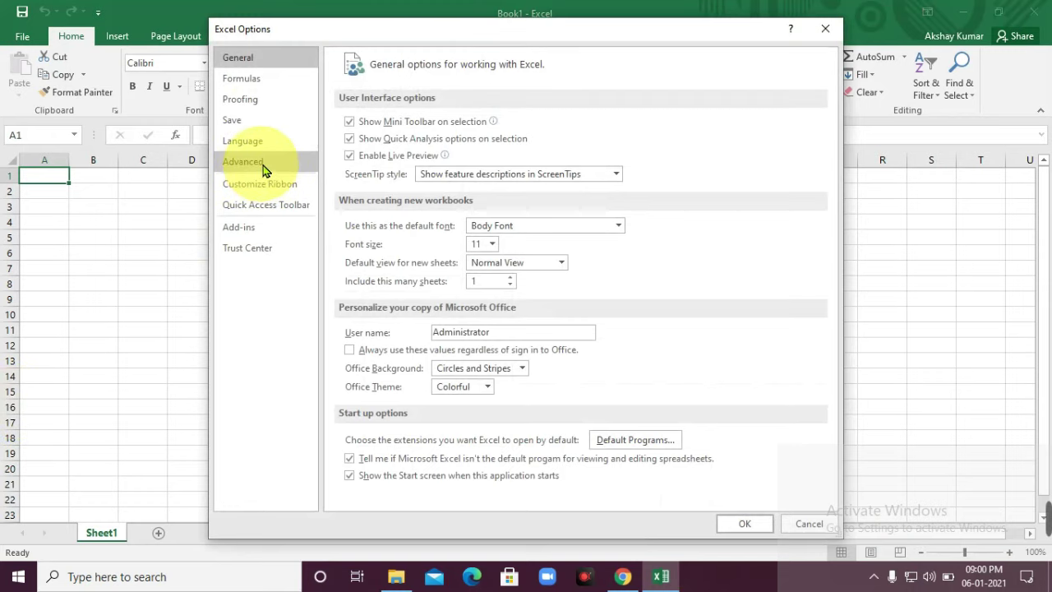
{"action": "left_click", "coordinate": [261, 169]}
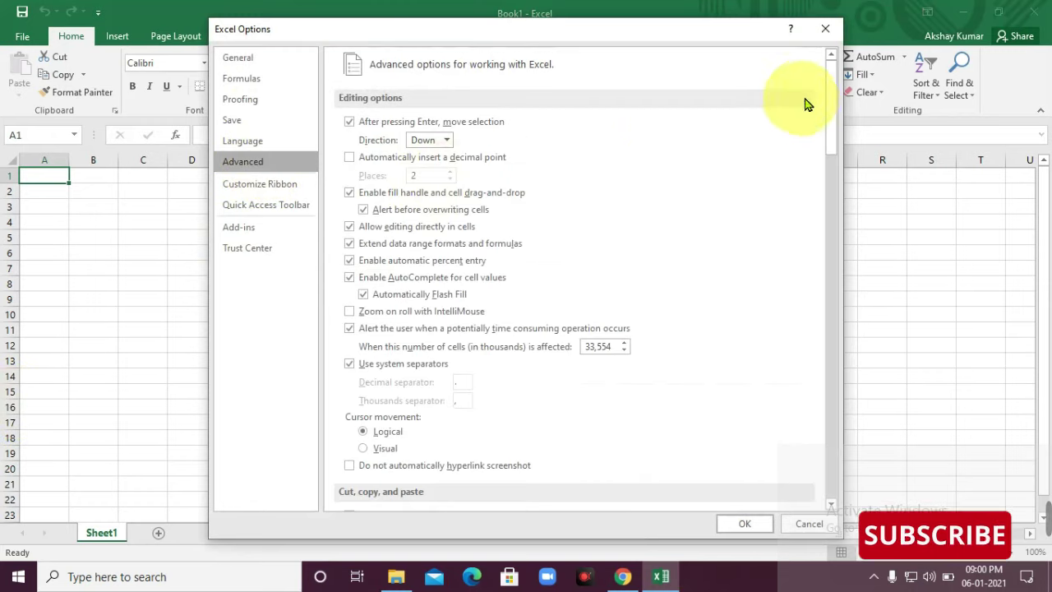
{"action": "left_click_drag", "start_coordinate": [834, 82], "coordinate": [851, 226]}
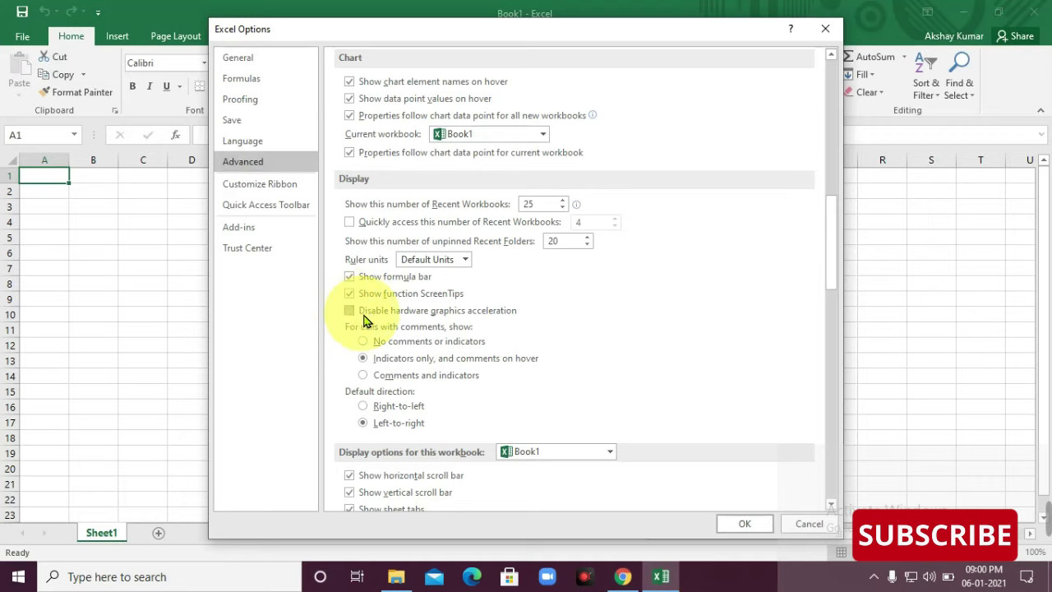
{"action": "left_click_drag", "start_coordinate": [829, 239], "coordinate": [851, 392]}
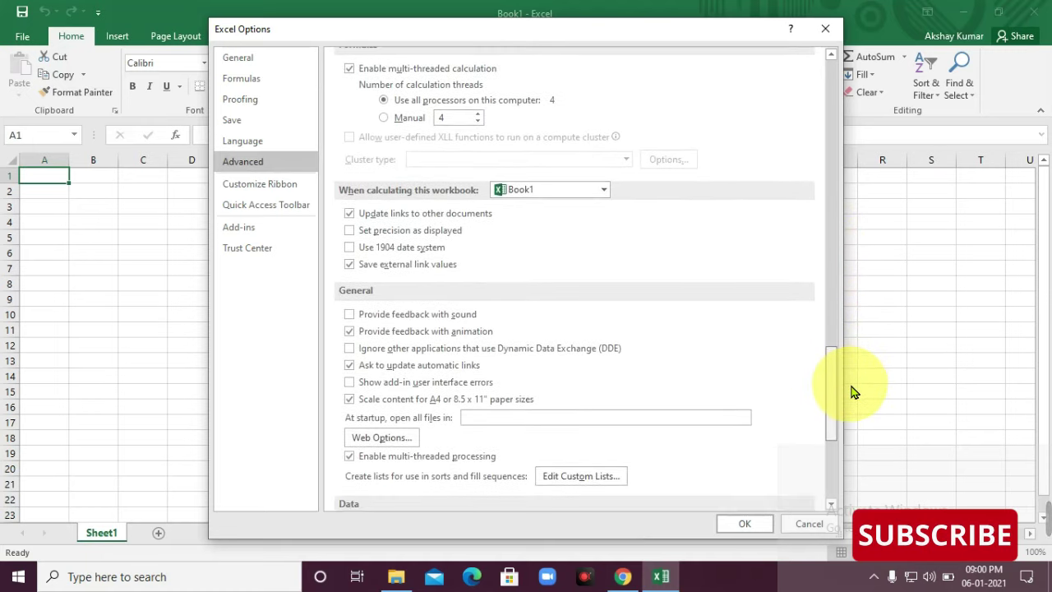
{"action": "left_click", "coordinate": [359, 348]}
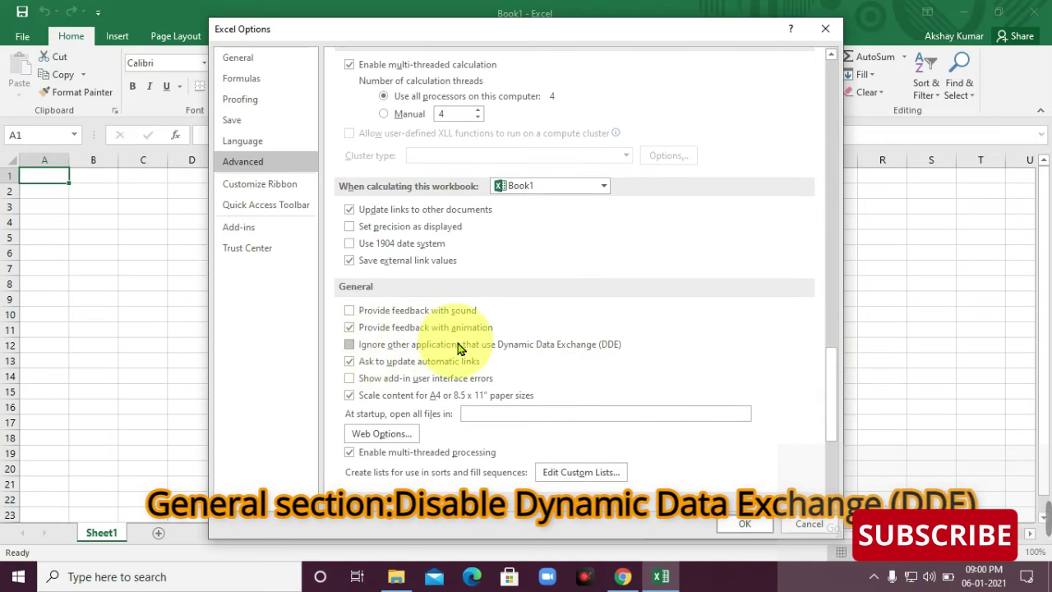
{"action": "left_click", "coordinate": [746, 523]}
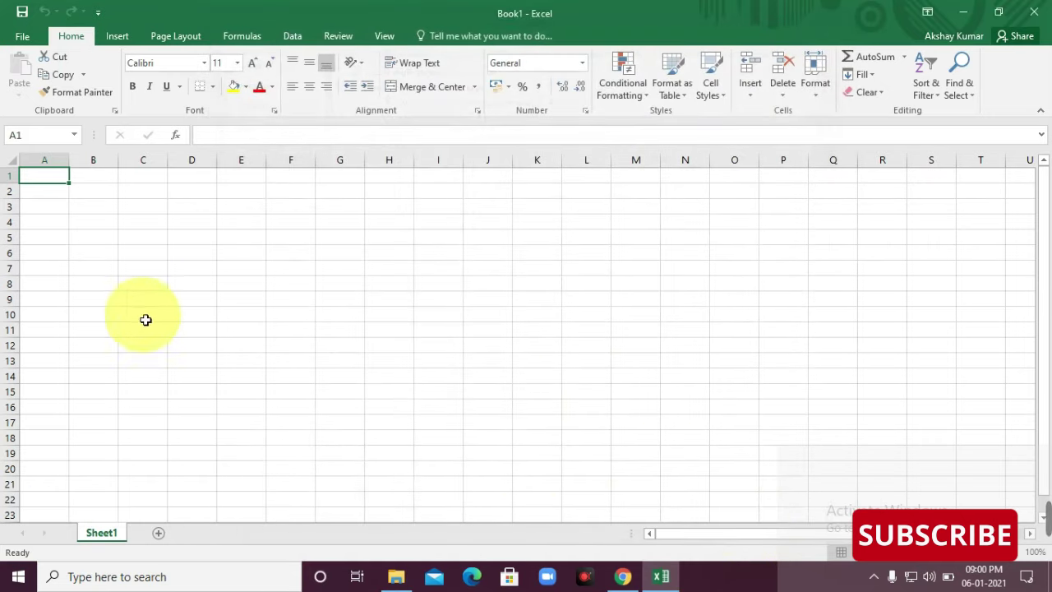
Uncheck Analysis ToolPak, Analysis ToolPak - VBA, Euro Currency Tools and Solver Add-in in Excel Add-ins
{"action": "left_click", "coordinate": [23, 39]}
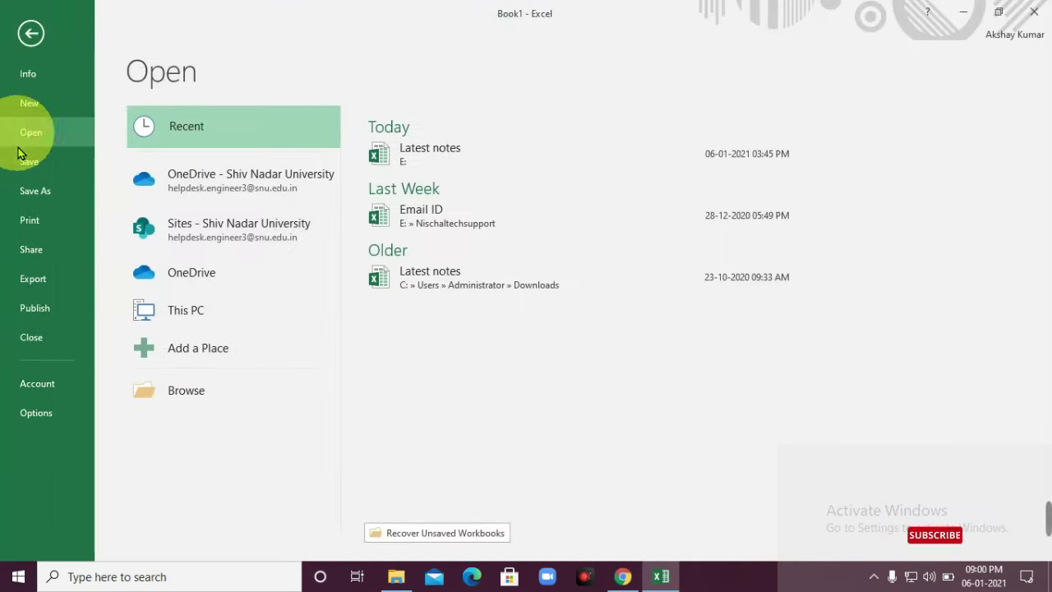
{"action": "left_click", "coordinate": [49, 411]}
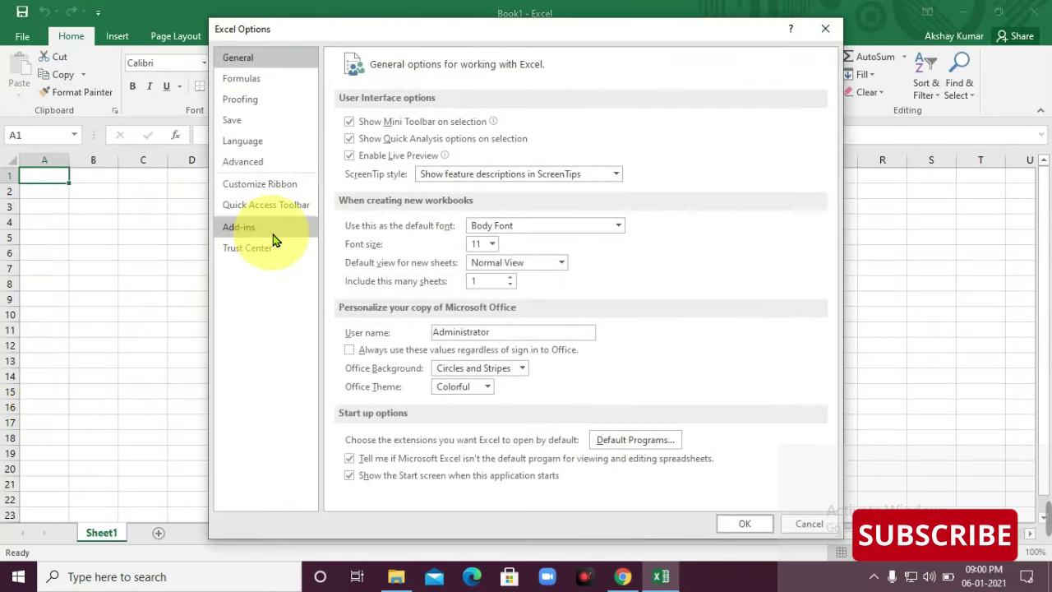
{"action": "left_click", "coordinate": [272, 230]}
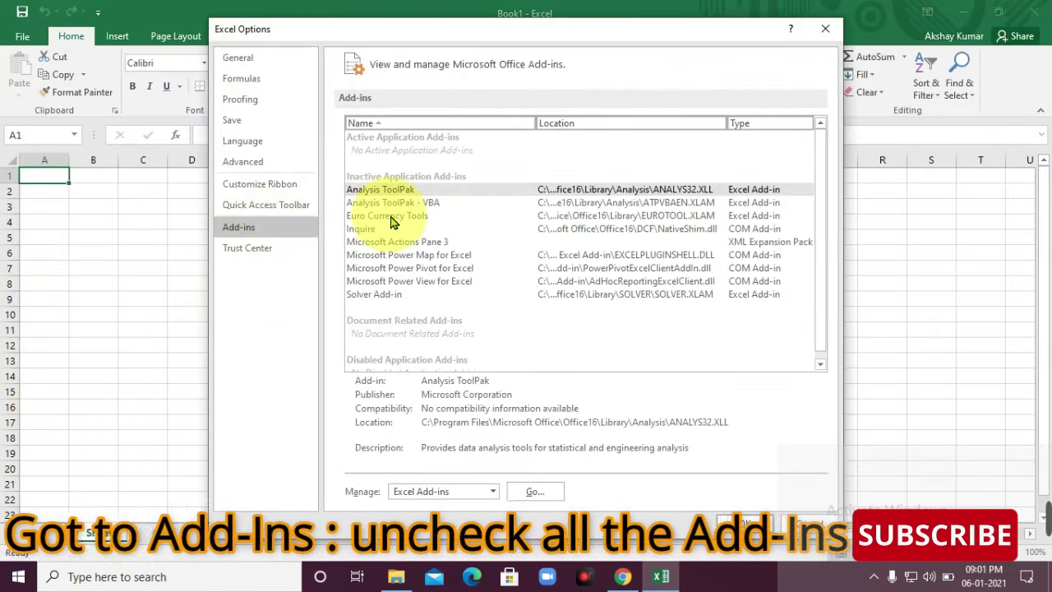
{"action": "left_click", "coordinate": [480, 490]}
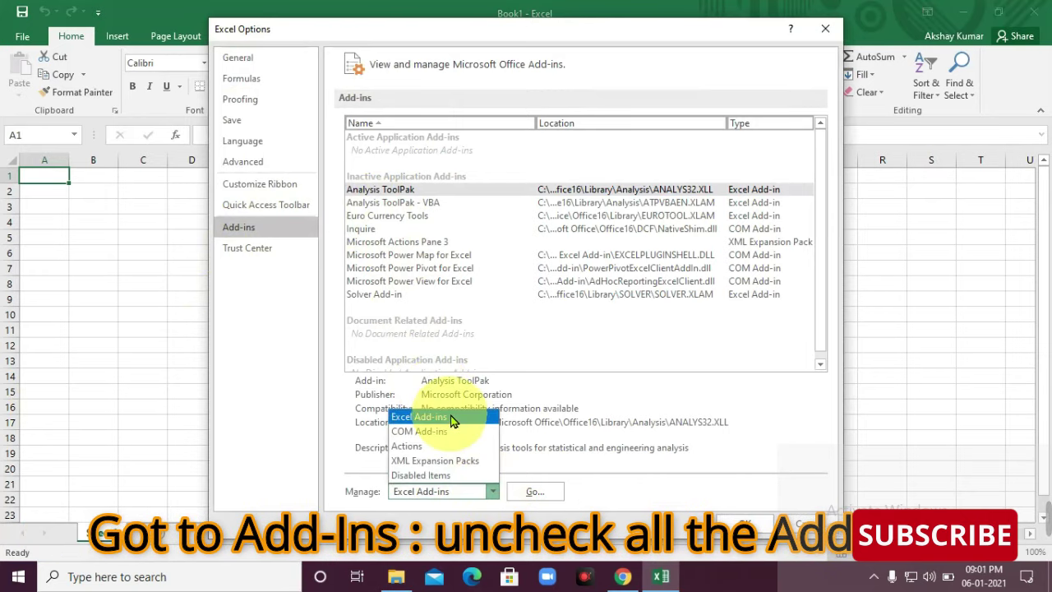
{"action": "left_click", "coordinate": [536, 492]}
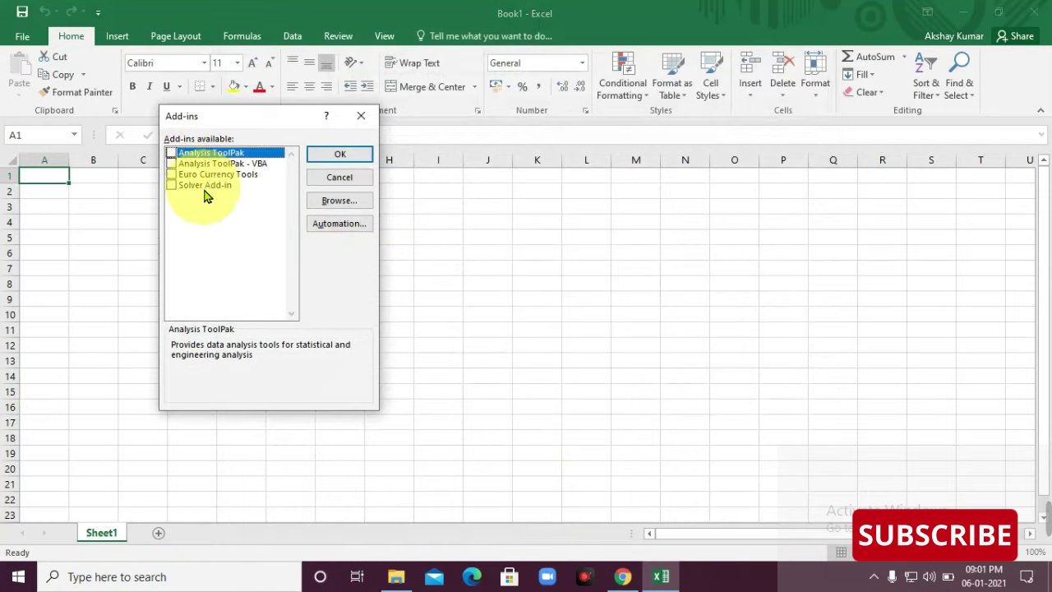
{"action": "left_click", "coordinate": [333, 161]}
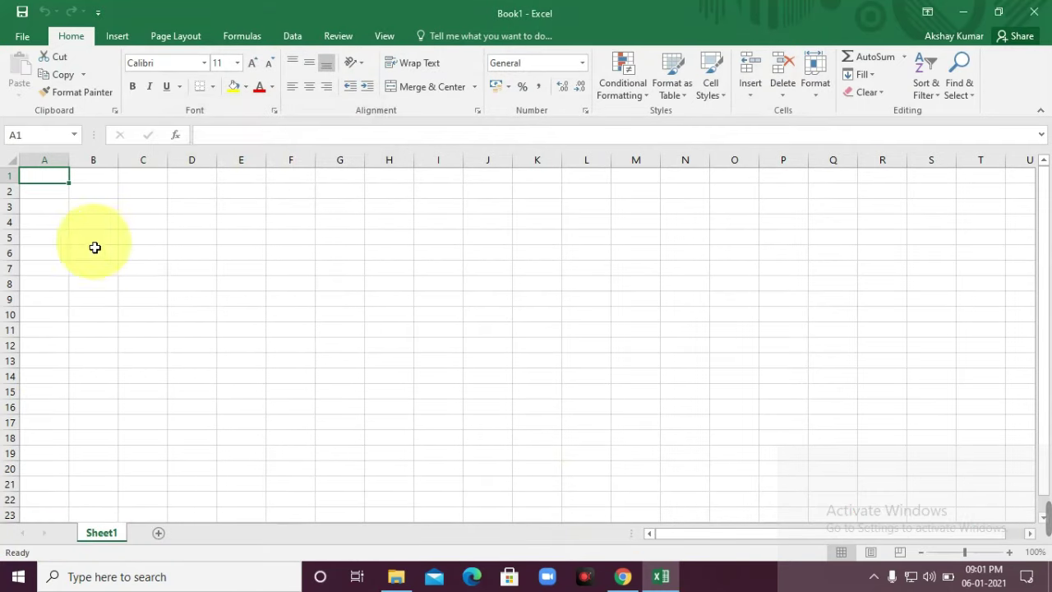
Uncheck Protected View for Internet files, unsafe locations and Outlook attachments in Trust Center Settings
{"action": "left_click", "coordinate": [31, 33]}
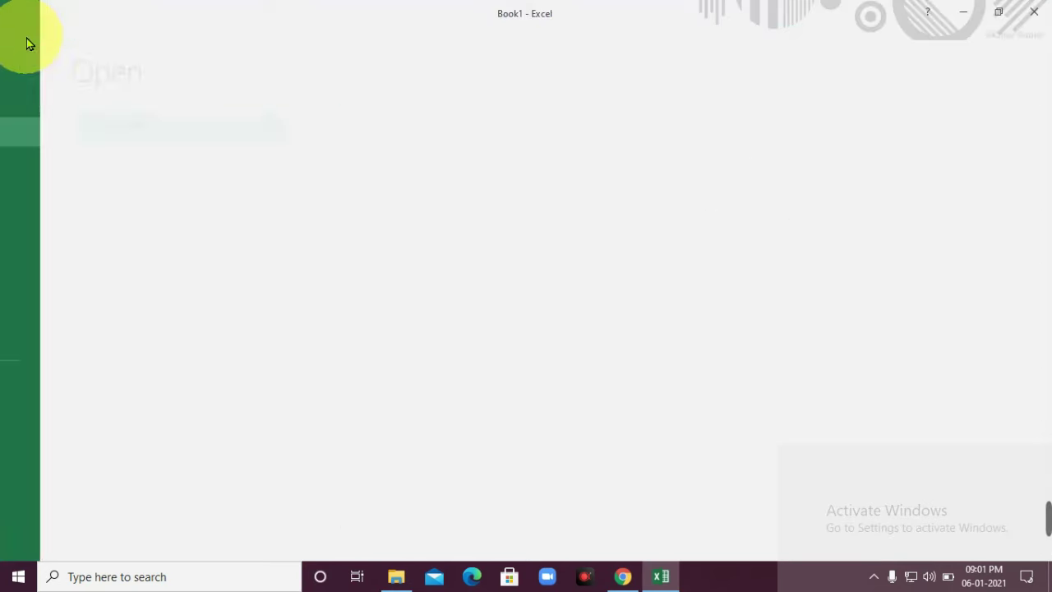
{"action": "left_click", "coordinate": [63, 413]}
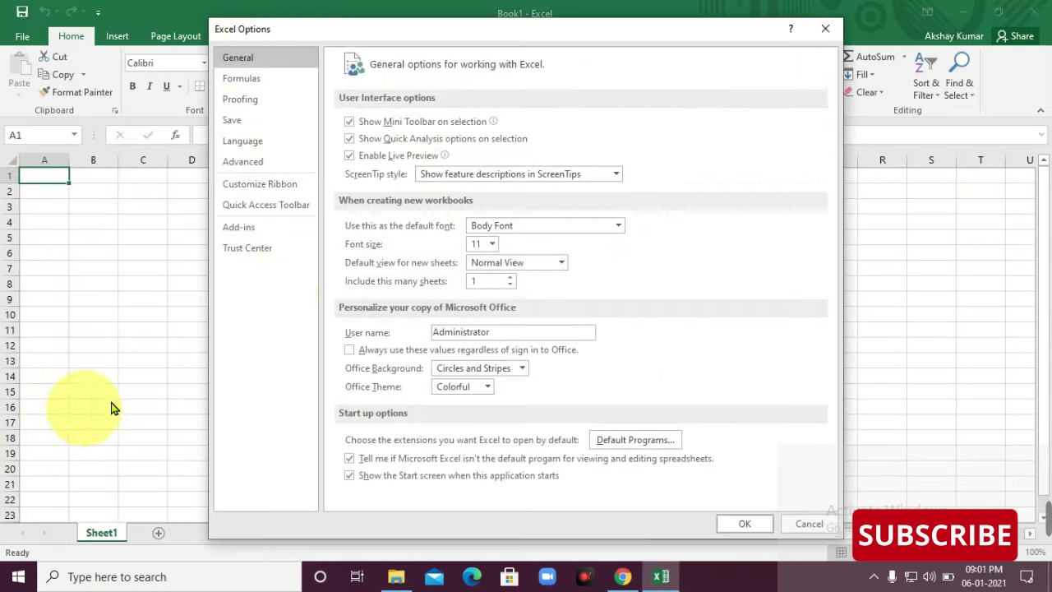
{"action": "left_click", "coordinate": [274, 255]}
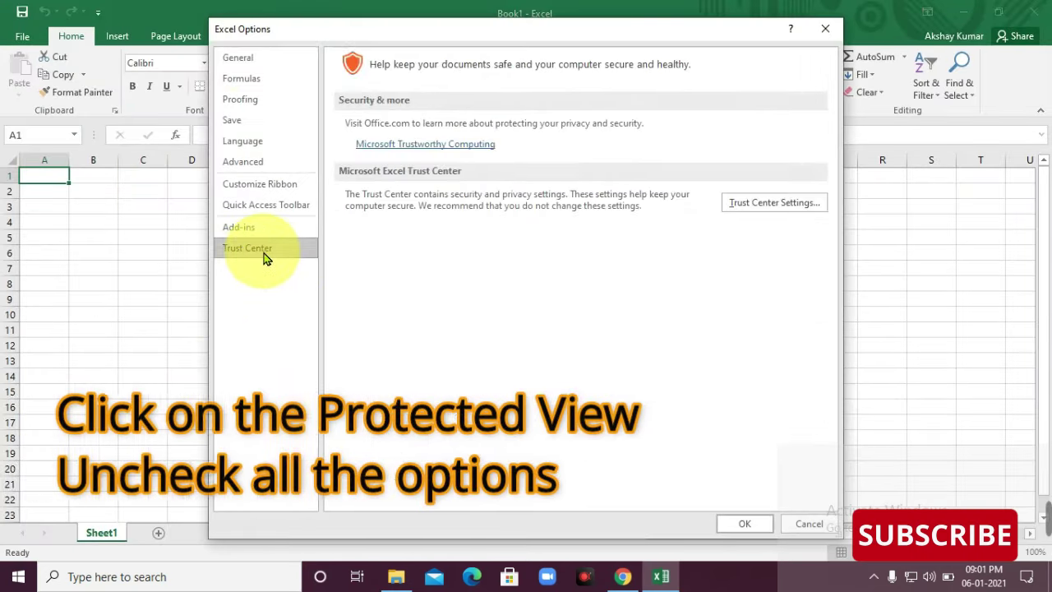
{"action": "left_click", "coordinate": [773, 205]}
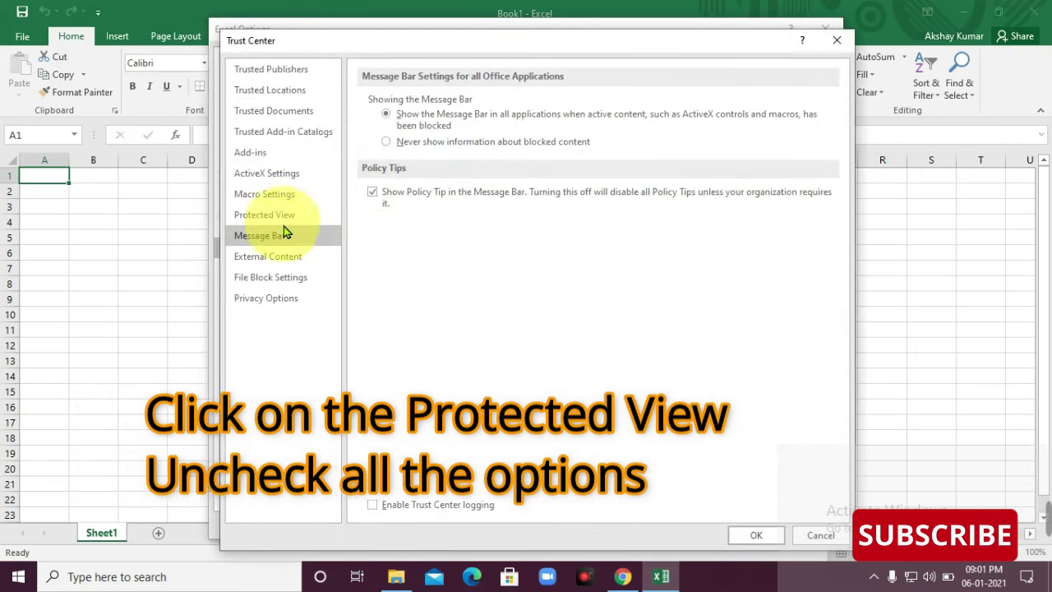
{"action": "left_click", "coordinate": [281, 220]}
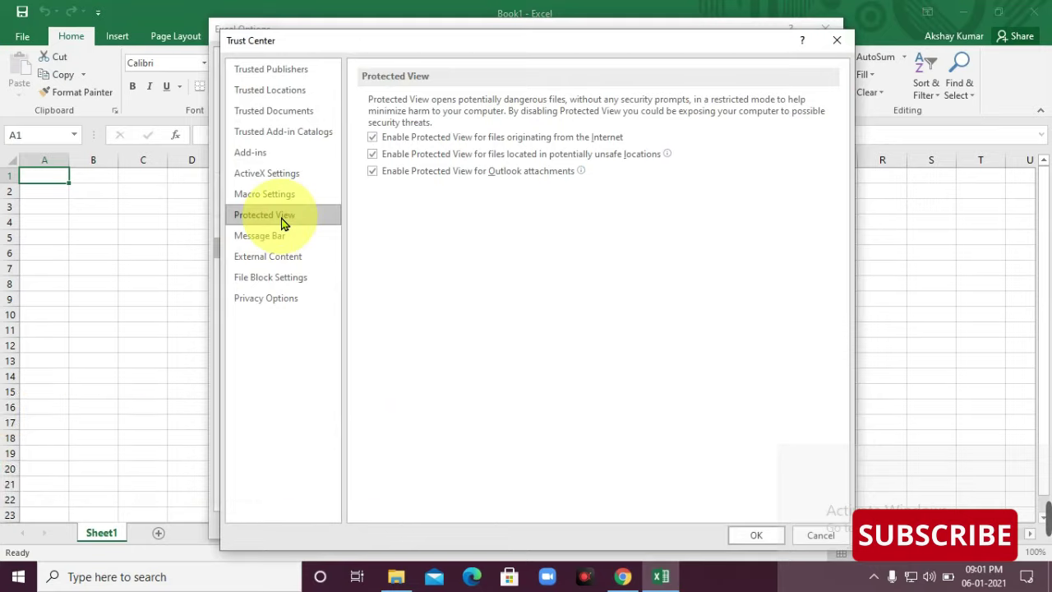
{"action": "left_click", "coordinate": [374, 171]}
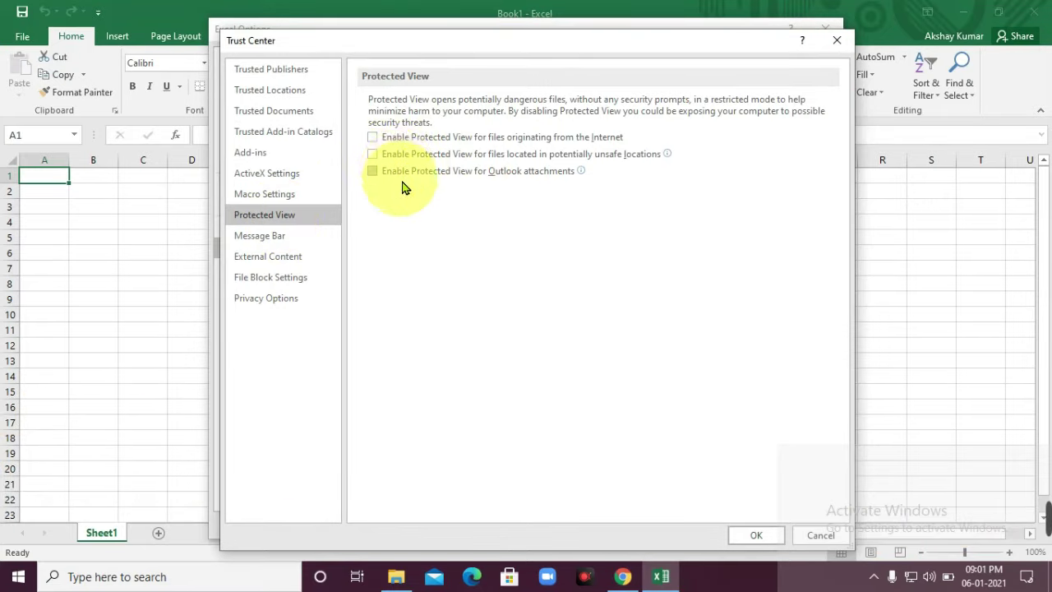
Clear the Open checkboxes for Excel 2–4 workbooks, worksheets and macrosheets in File Block Settings
{"action": "left_click", "coordinate": [316, 277]}
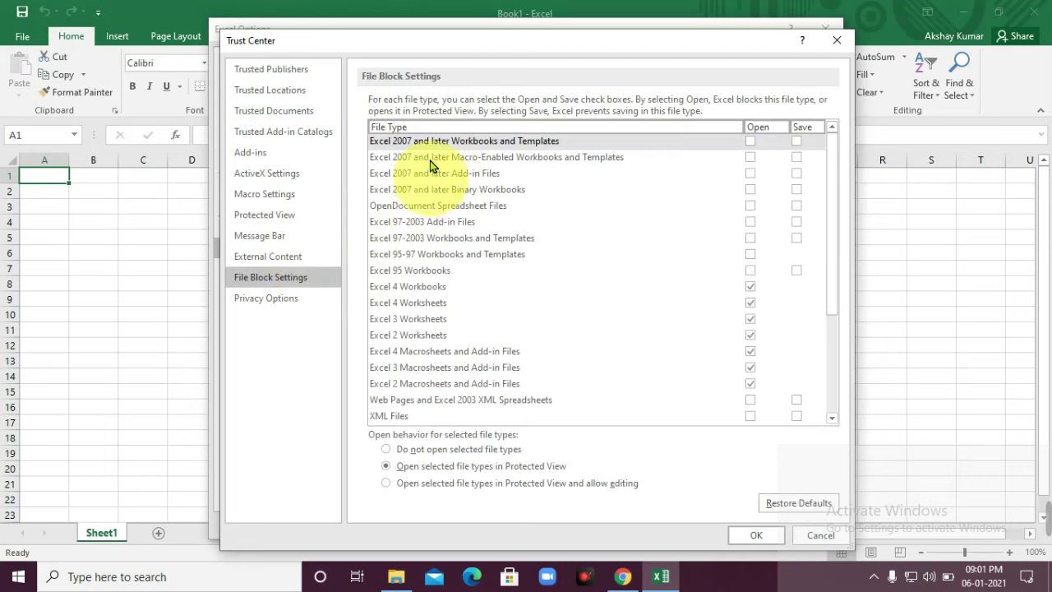
{"action": "left_click", "coordinate": [750, 286]}
{"action": "left_click", "coordinate": [750, 302]}
{"action": "left_click", "coordinate": [751, 318]}
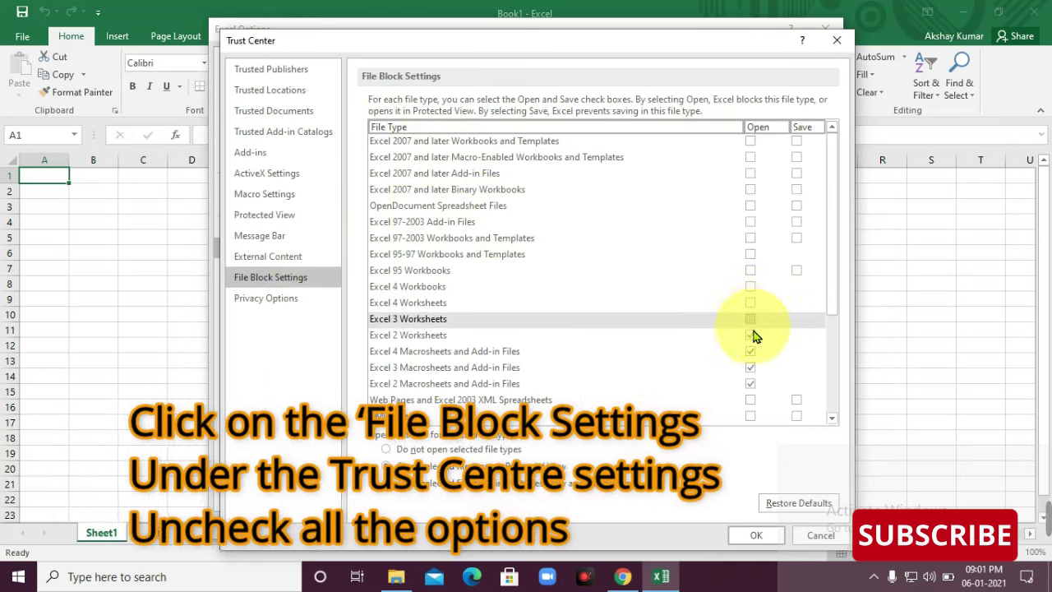
{"action": "left_click", "coordinate": [750, 335]}
{"action": "left_click", "coordinate": [750, 351]}
{"action": "left_click", "coordinate": [751, 368]}
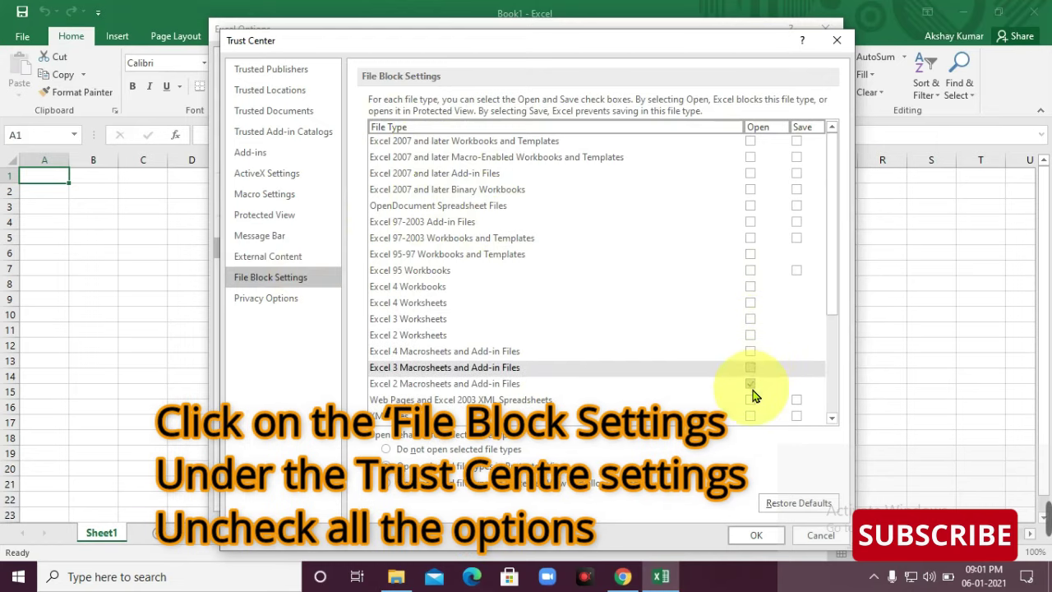
{"action": "left_click", "coordinate": [751, 383]}
{"action": "left_click_drag", "start_coordinate": [835, 299], "coordinate": [840, 434]}
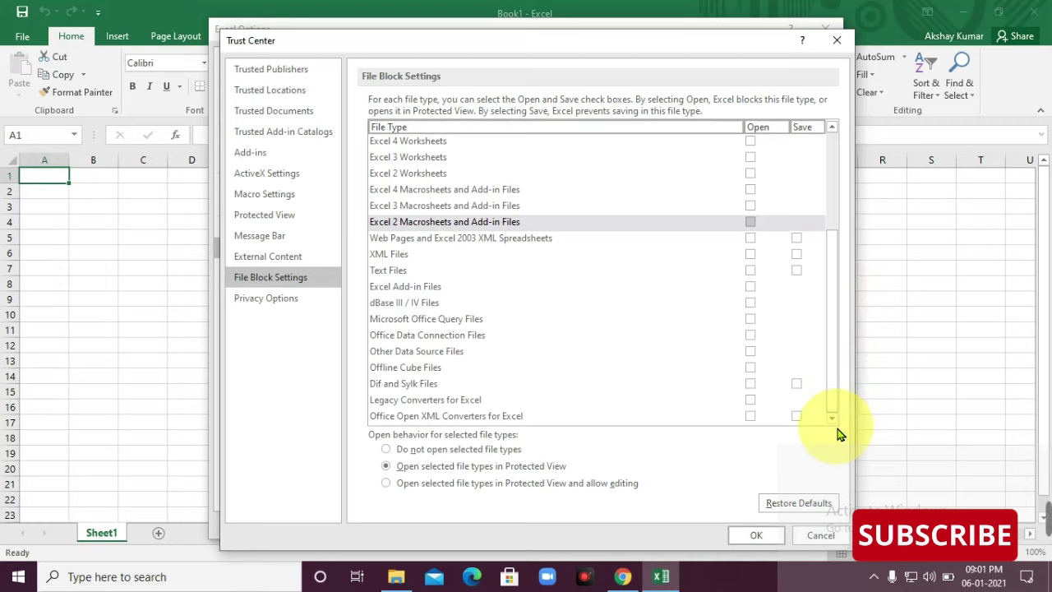
Confirm the Trust Center and Excel Options changes with OK, then close Excel
{"action": "left_click", "coordinate": [756, 535]}
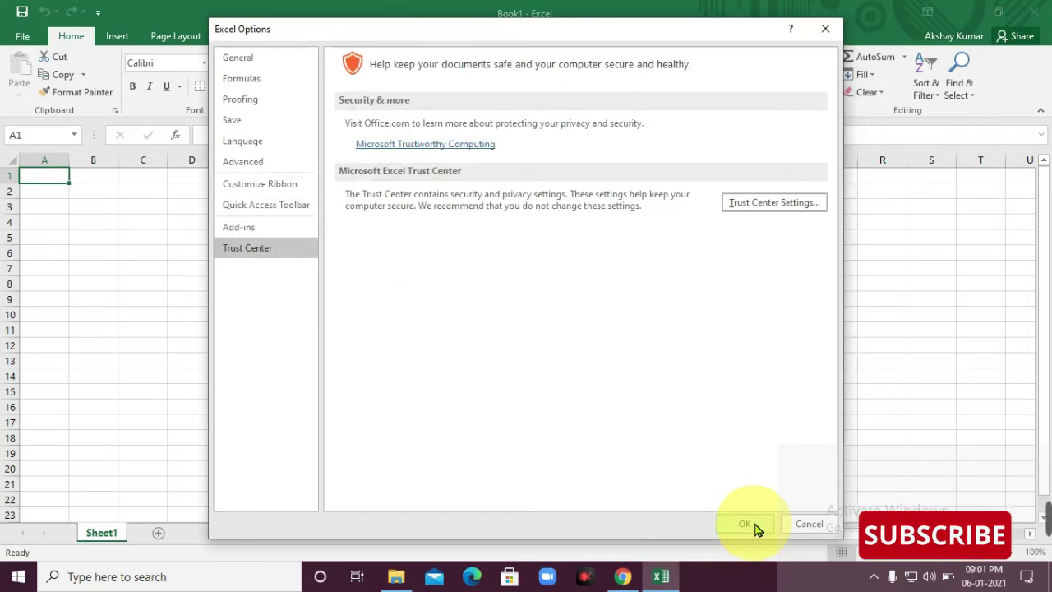
{"action": "left_click", "coordinate": [754, 528]}
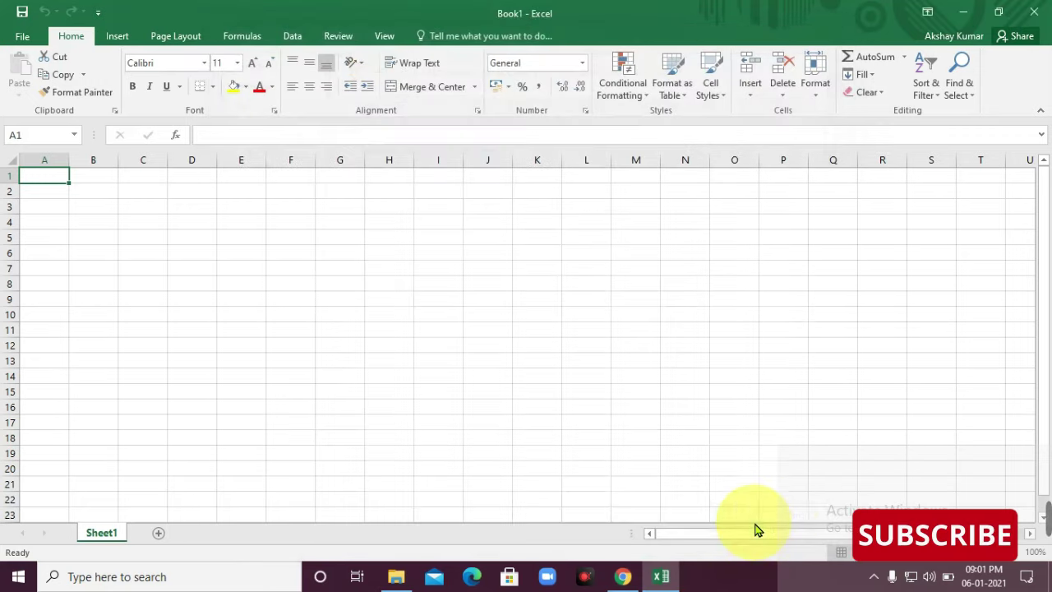
{"action": "left_click", "coordinate": [1040, 12]}
Run appwiz.cpl from the Win+R prompt to open Programs and Features
{"action": "key", "text": "super+r"}
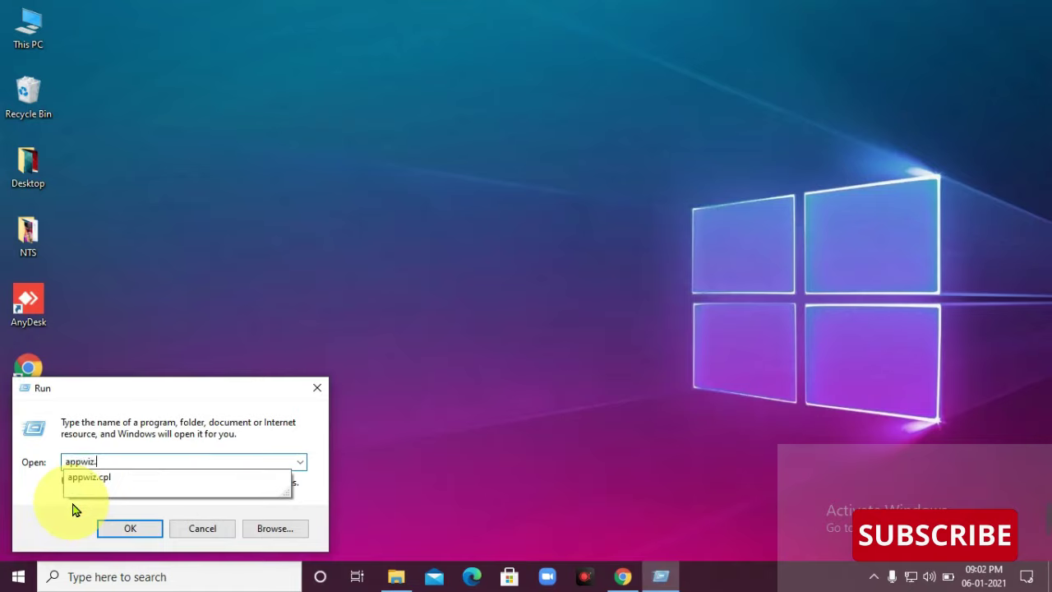
{"action": "key", "text": "Return"}
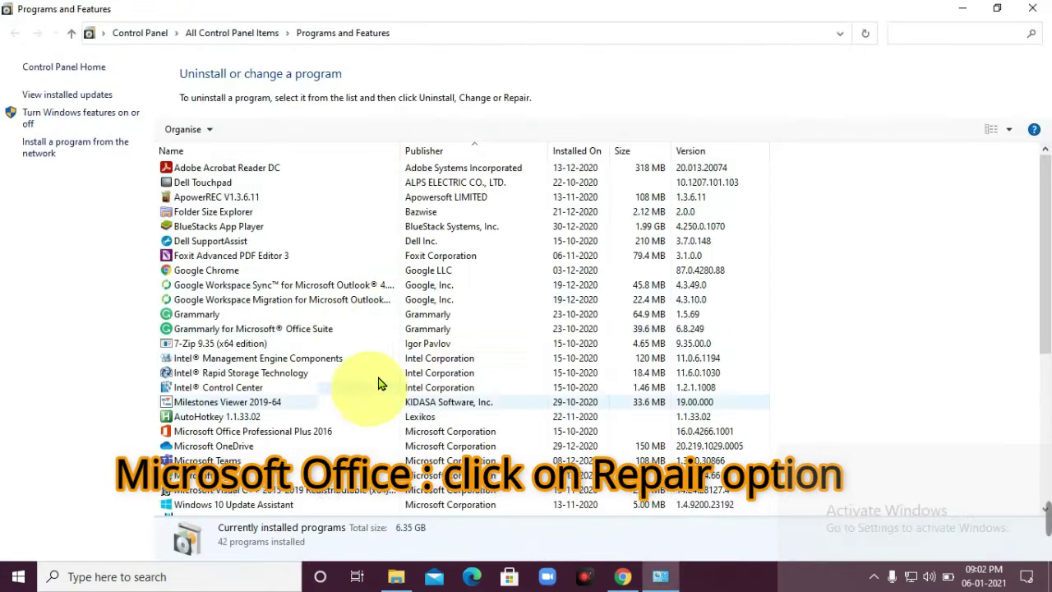
Choose Repair for Office Professional Plus 2016, cancel the setup, and close Programs and Features
{"action": "left_click", "coordinate": [286, 438]}
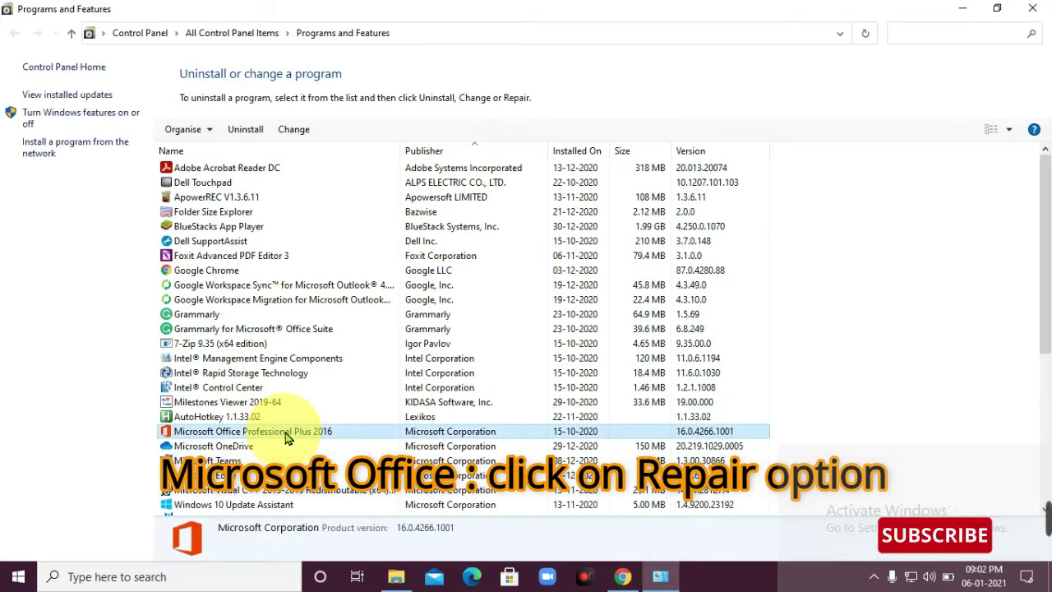
{"action": "left_click", "coordinate": [305, 136]}
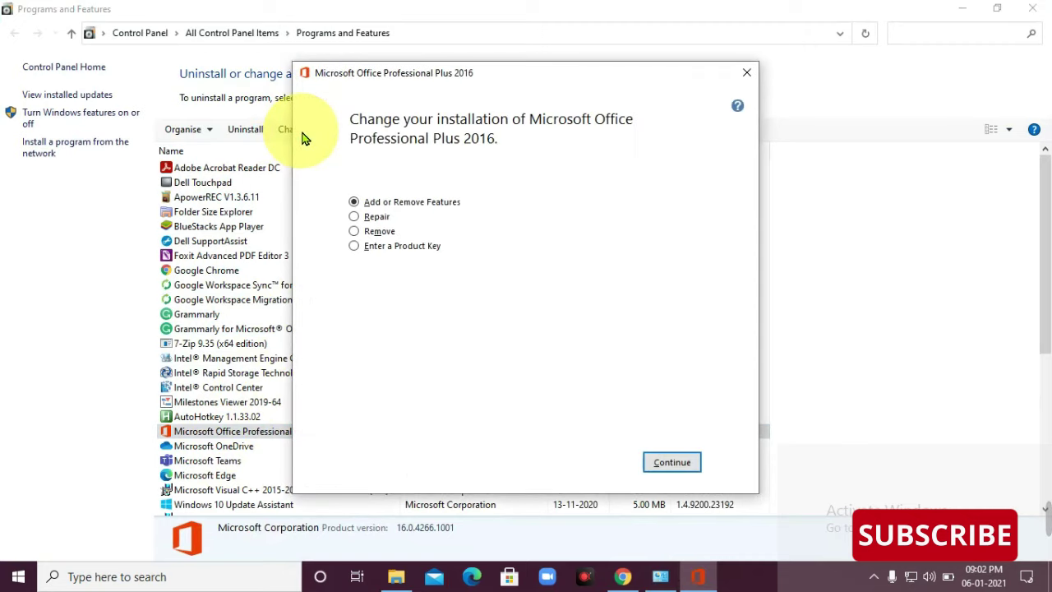
{"action": "left_click", "coordinate": [358, 219]}
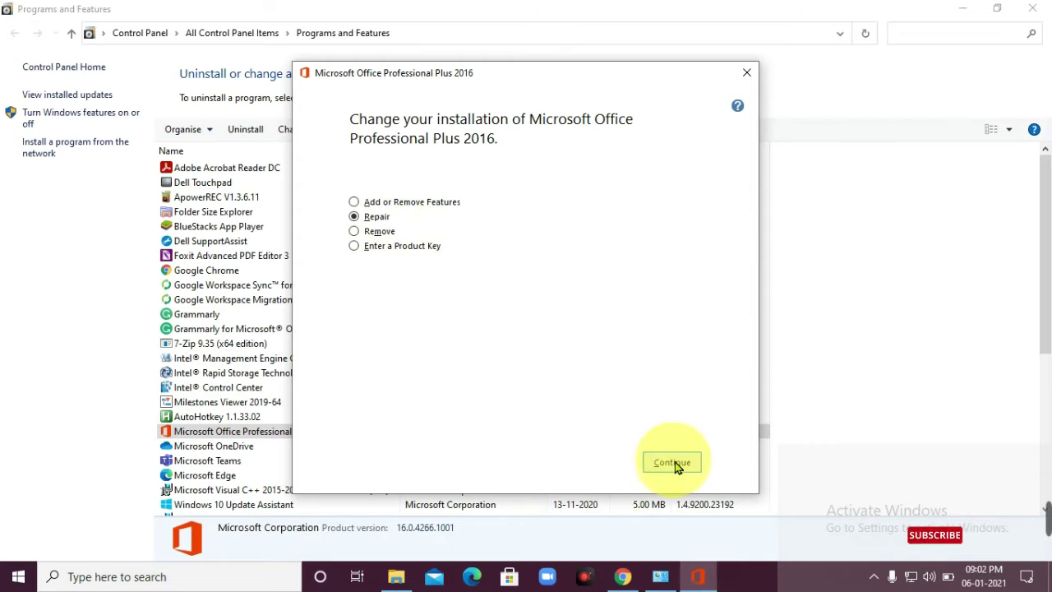
{"action": "left_click", "coordinate": [747, 76]}
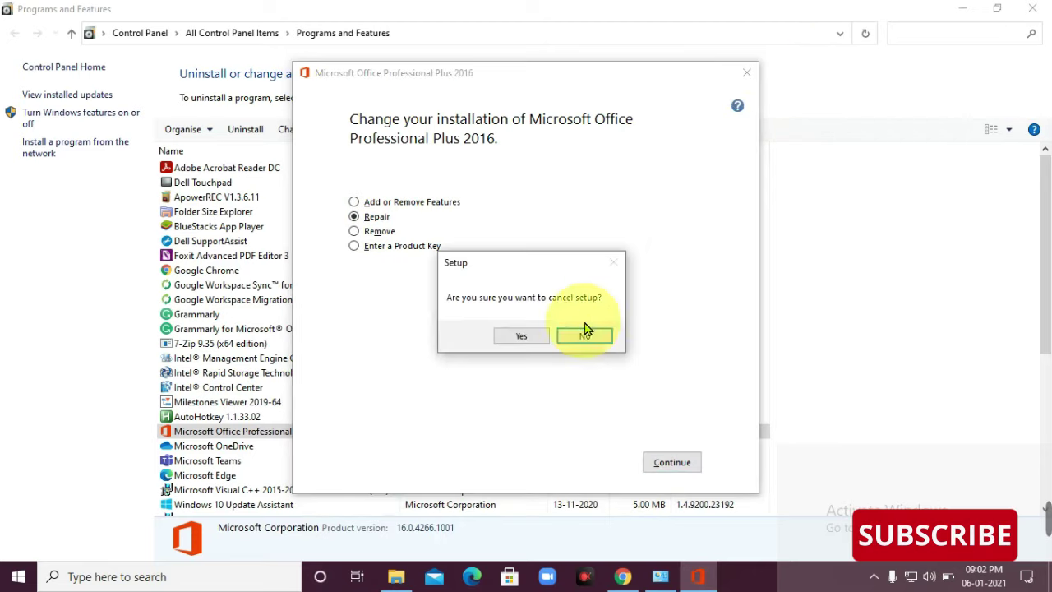
{"action": "left_click", "coordinate": [519, 337]}
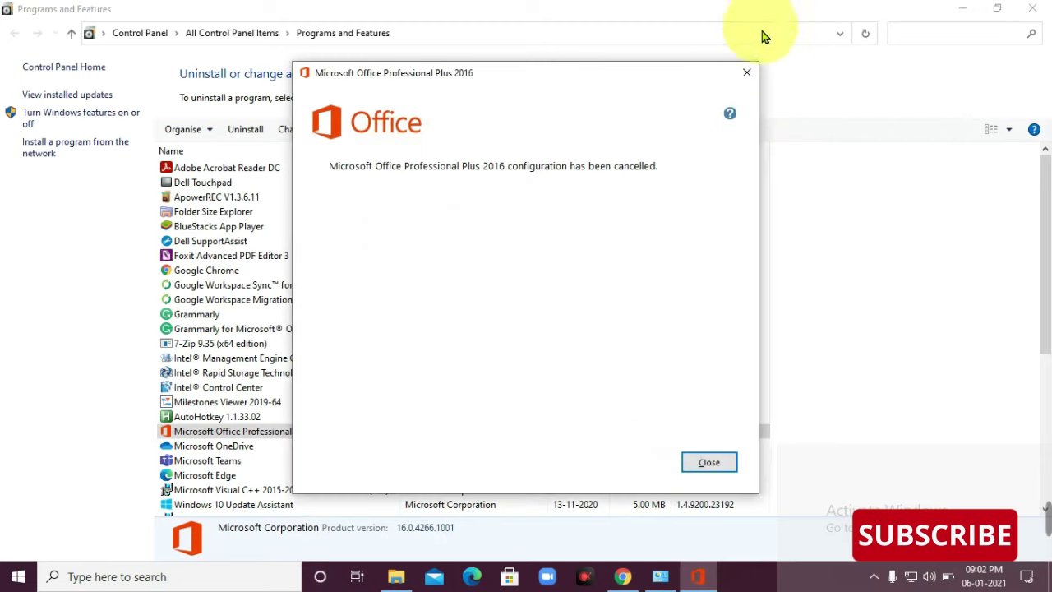
{"action": "left_click", "coordinate": [747, 74]}
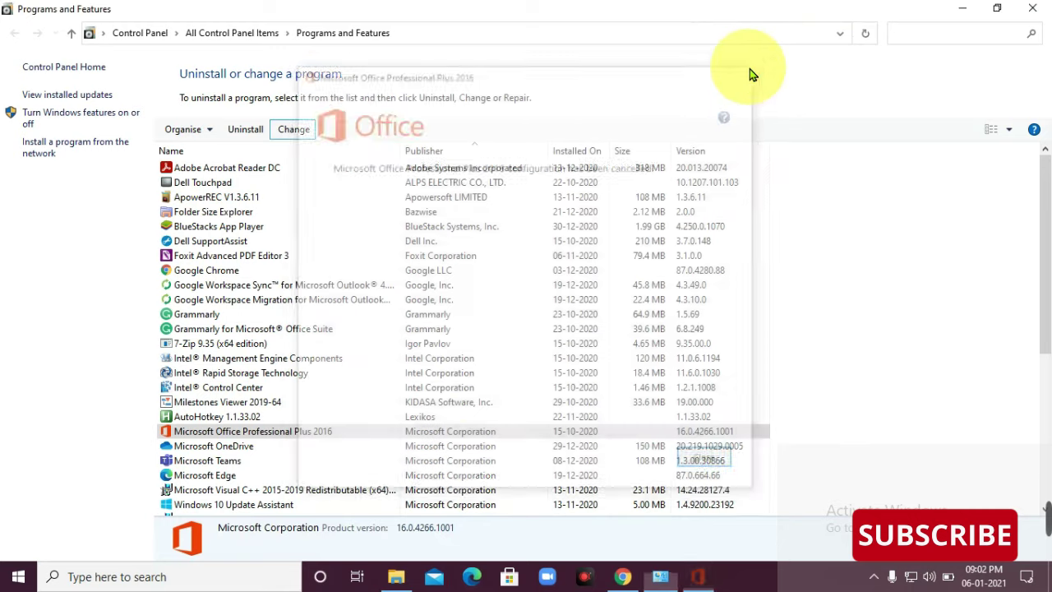
{"action": "left_click", "coordinate": [1037, 8]}
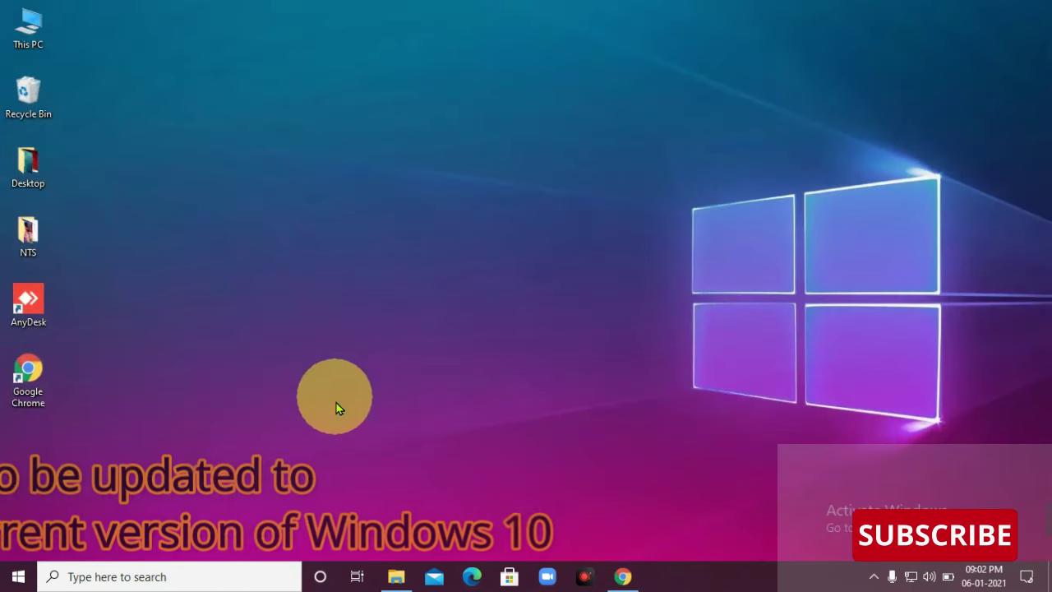
Open Windows Settings from Start and go to the Update & Security Windows Update page
{"action": "left_click", "coordinate": [16, 580]}
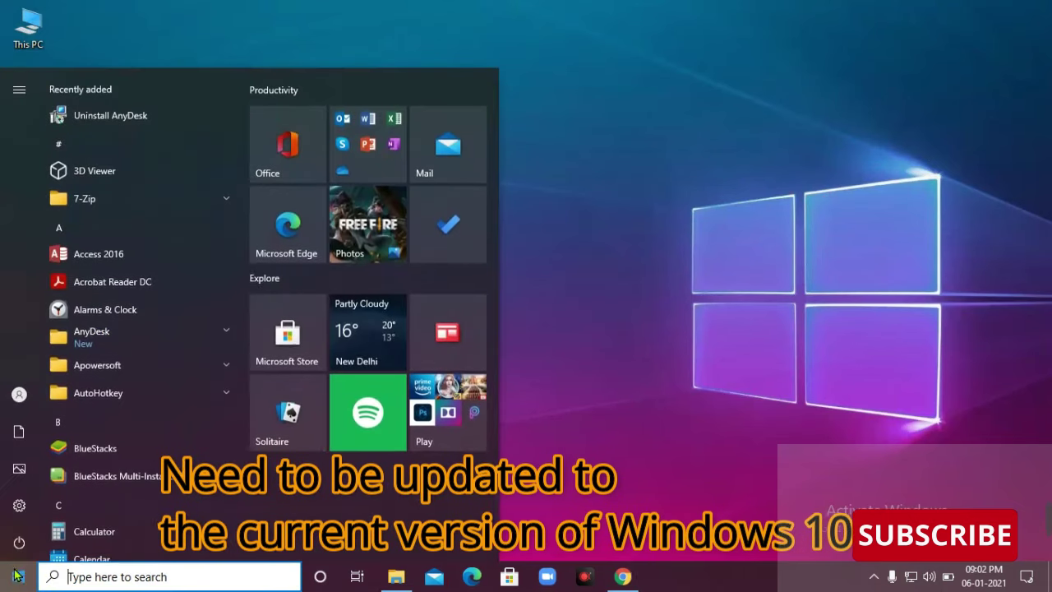
{"action": "left_click", "coordinate": [20, 508]}
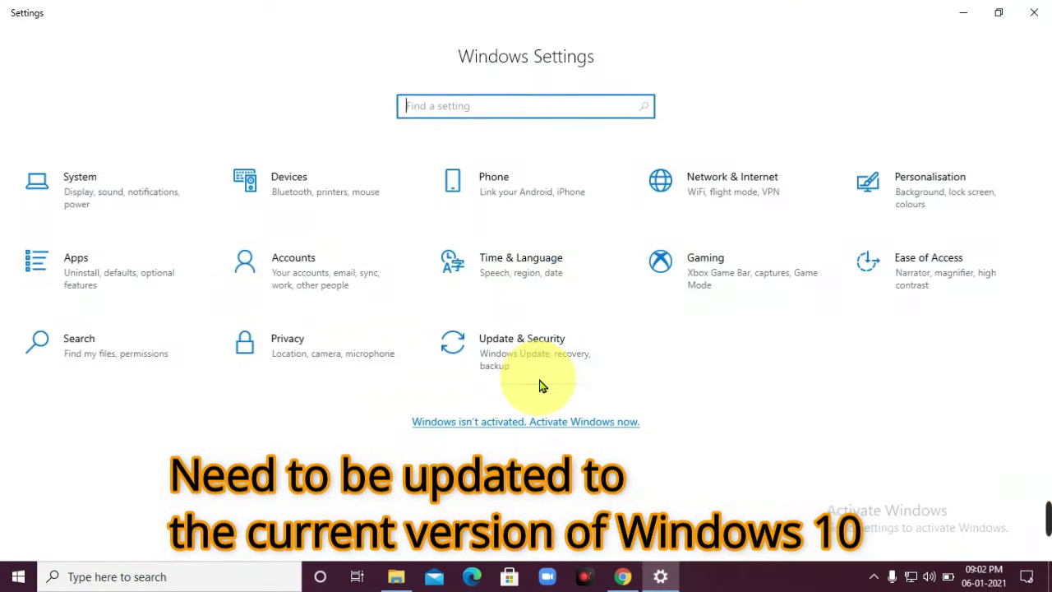
{"action": "left_click", "coordinate": [530, 365]}
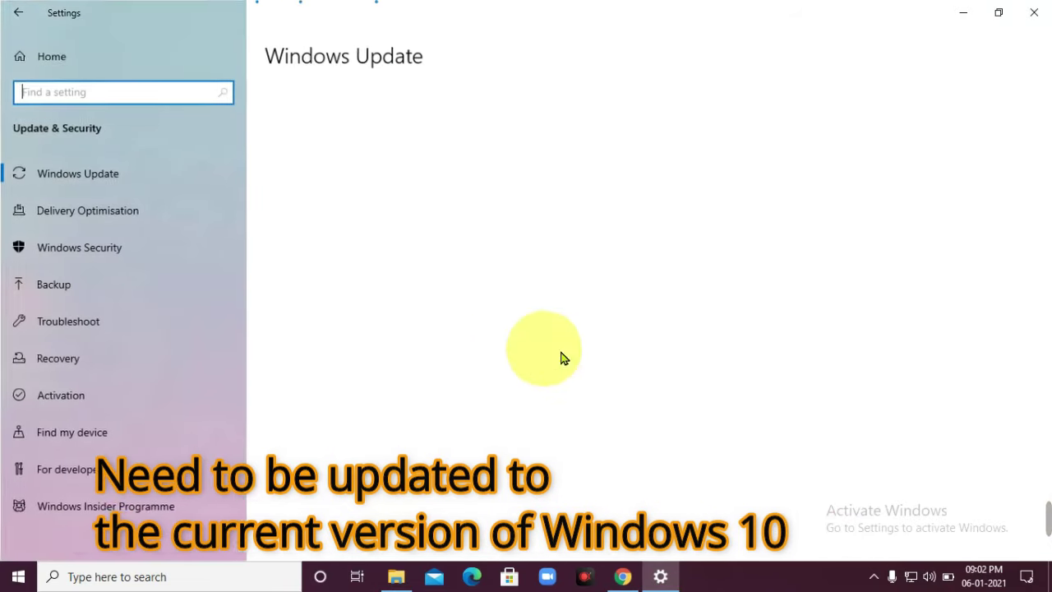